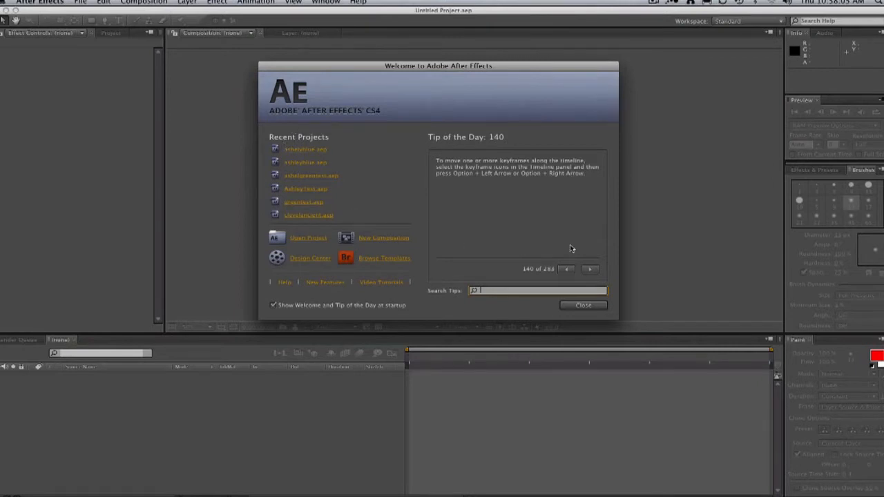
Step: Dismiss the welcome screen and save the project as ashley.aep in the howtokeyfilms folder
{"action": "left_click", "coordinate": [584, 306]}
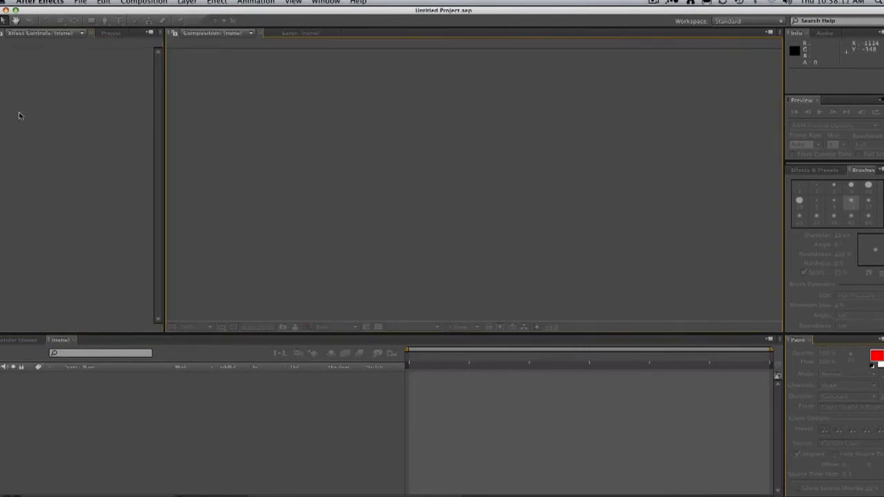
{"action": "key", "text": "super+shift+s"}
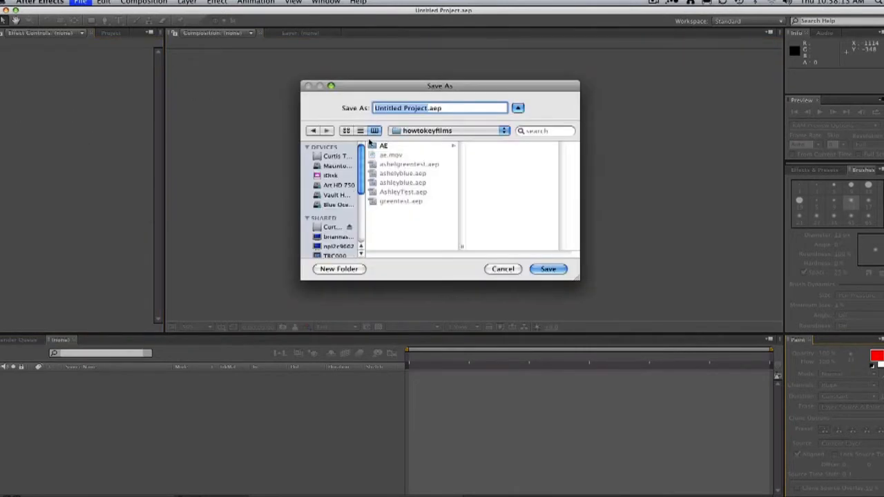
{"action": "type", "text": "ashke"}
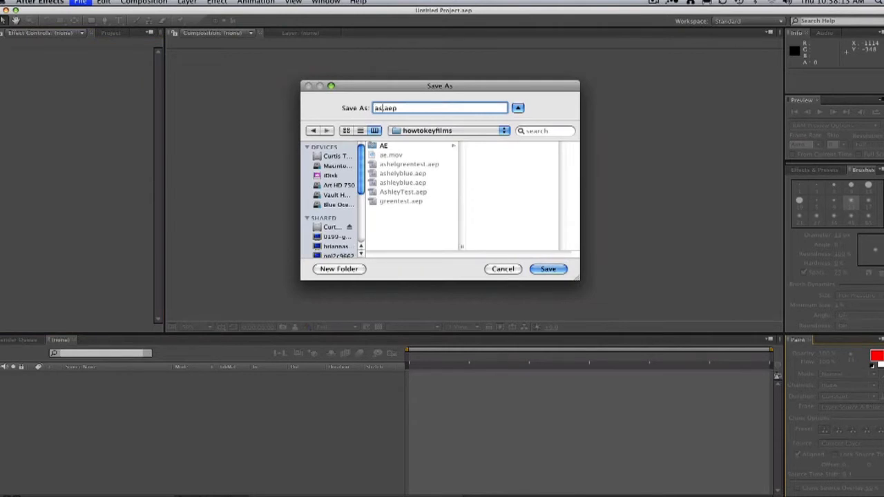
{"action": "type", "text": "y"}
{"action": "key", "text": "BackSpace"}
{"action": "key", "text": "BackSpace"}
{"action": "key", "text": "BackSpace"}
{"action": "type", "text": "ley"}
{"action": "left_click", "coordinate": [549, 270]}
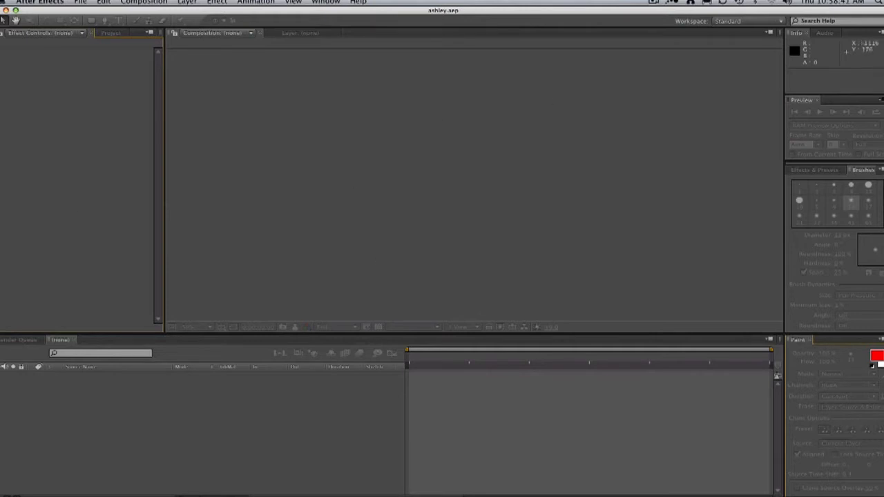
Step: Import the MacVsPC2-1.mov footage from the Desktop into the project
{"action": "left_click", "coordinate": [112, 33]}
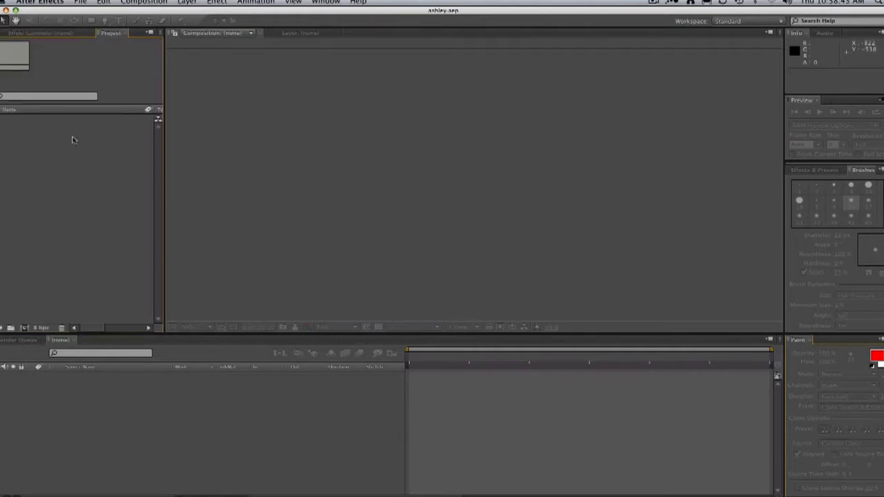
{"action": "left_click", "coordinate": [17, 34]}
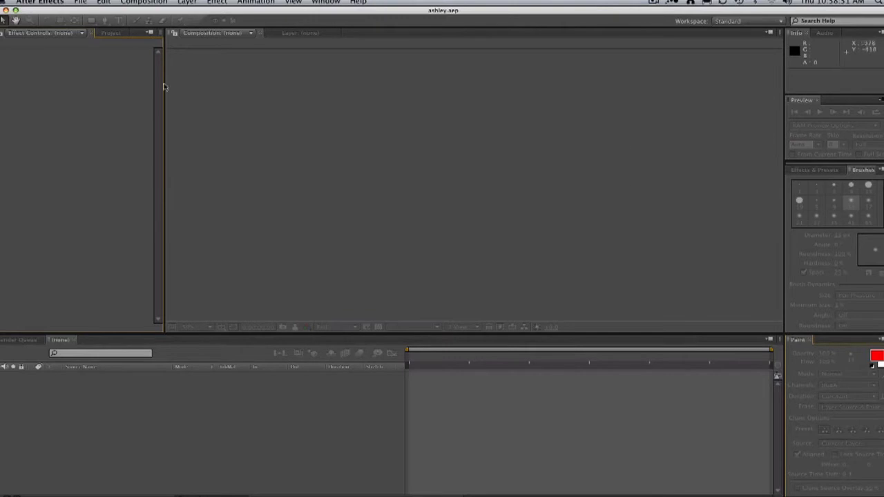
{"action": "left_click", "coordinate": [110, 33]}
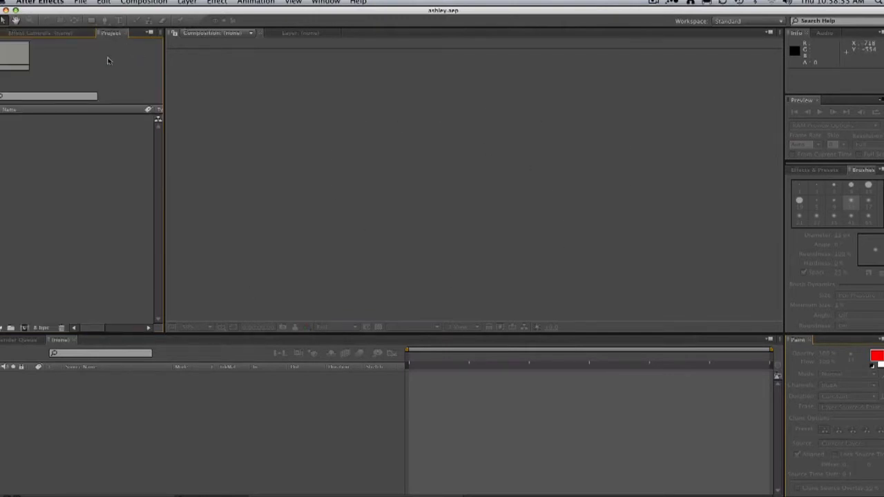
{"action": "left_click", "coordinate": [82, 2]}
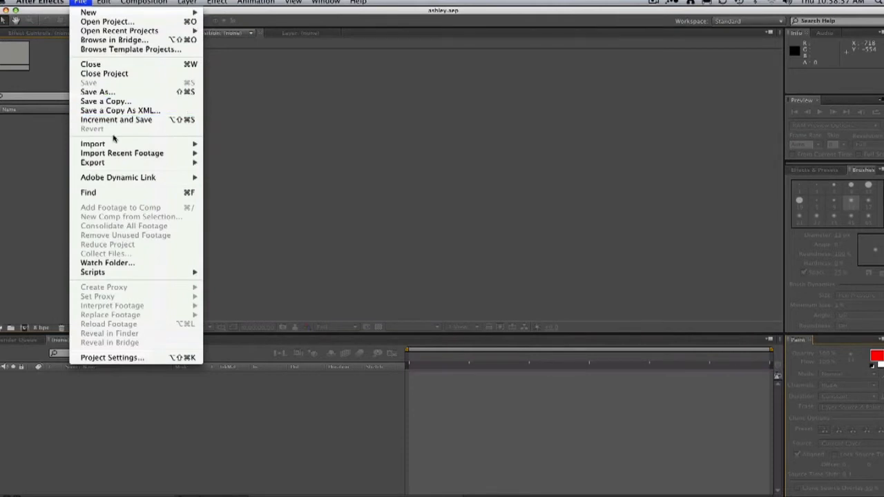
{"action": "mouse_move", "coordinate": [115, 144]}
{"action": "left_click", "coordinate": [251, 148]}
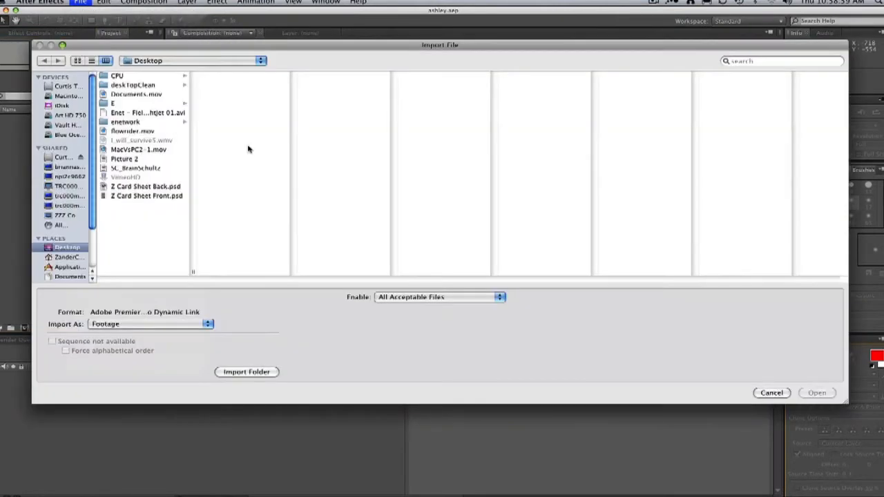
{"action": "left_click", "coordinate": [131, 149]}
{"action": "left_click", "coordinate": [817, 393]}
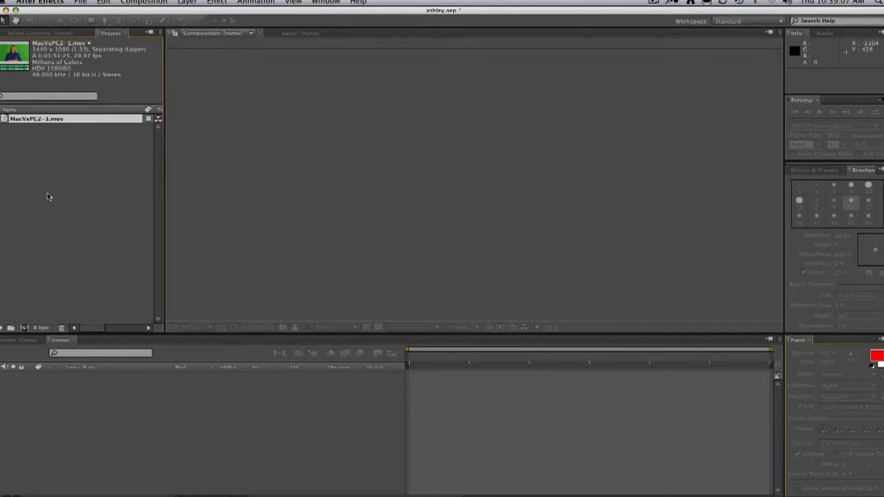
Step: Create a new composition from the MacVsPC2-1.mov footage
{"action": "left_click", "coordinate": [21, 128]}
{"action": "left_click", "coordinate": [4, 119]}
{"action": "left_click_drag", "start_coordinate": [8, 120], "coordinate": [435, 386]}
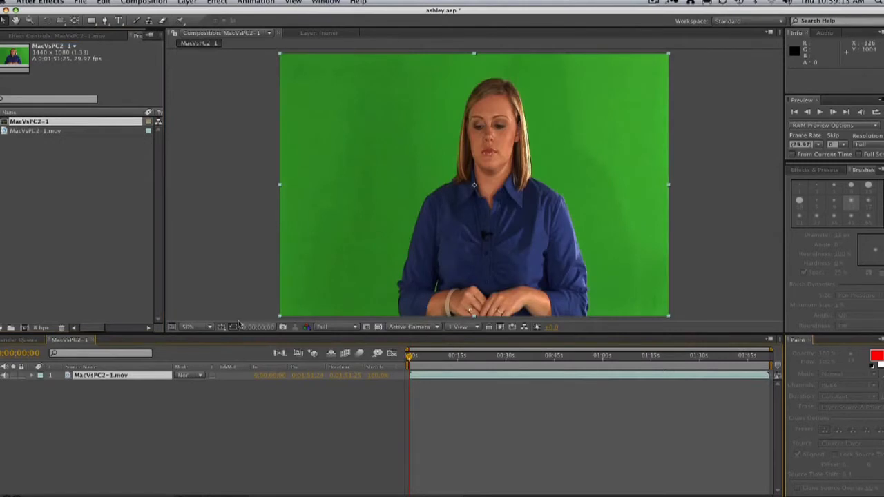
{"action": "key", "text": "super+z"}
{"action": "left_click_drag", "start_coordinate": [12, 121], "coordinate": [24, 328]}
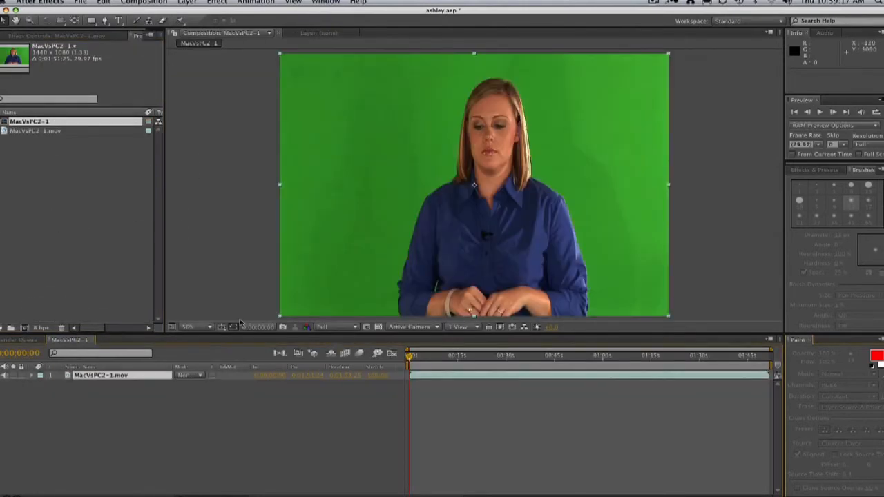
Step: At 0;00;34;09, apply Keylight (1.2) to the MacVsPC2-1.mov layer and sample the green backdrop as its Screen Colour
{"action": "left_click", "coordinate": [519, 360]}
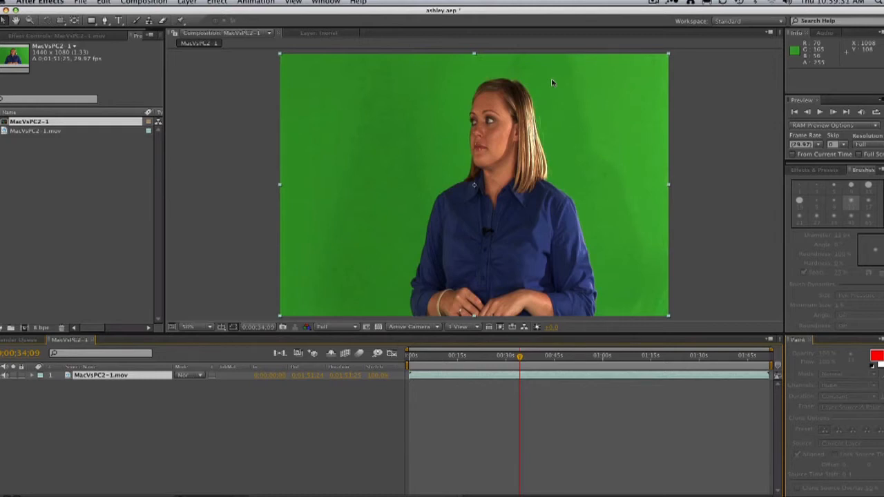
{"action": "left_click", "coordinate": [108, 413]}
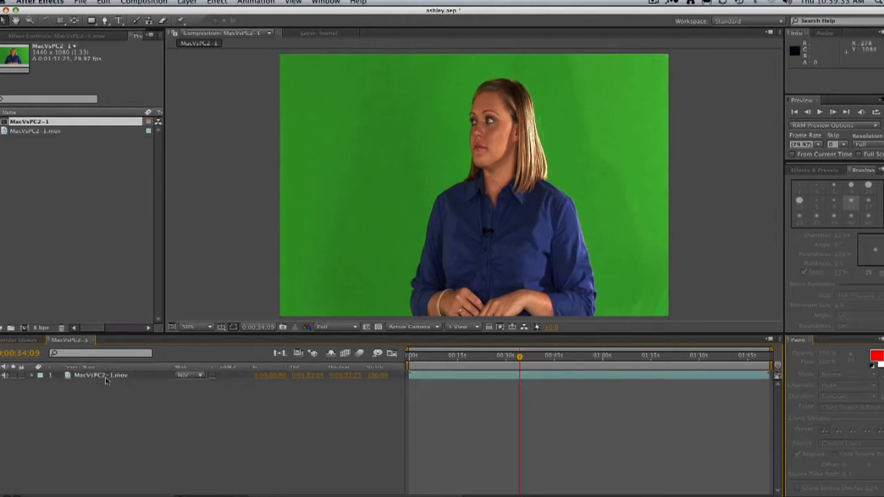
{"action": "left_click", "coordinate": [138, 378]}
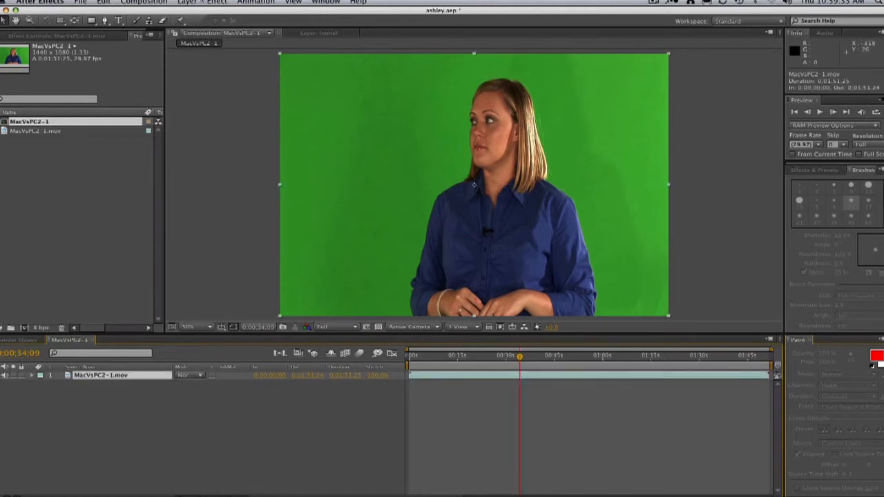
{"action": "left_click", "coordinate": [217, 1]}
{"action": "mouse_move", "coordinate": [262, 120]}
{"action": "left_click", "coordinate": [377, 185]}
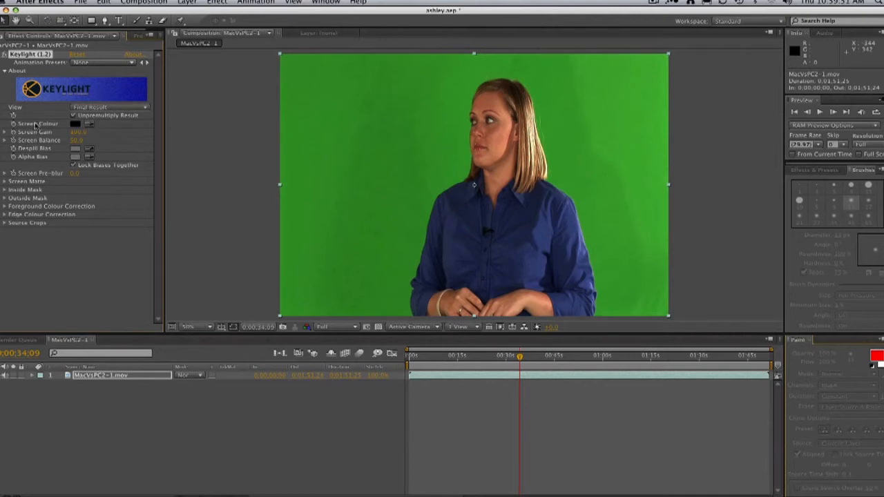
{"action": "left_click", "coordinate": [90, 123]}
{"action": "left_click", "coordinate": [394, 132]}
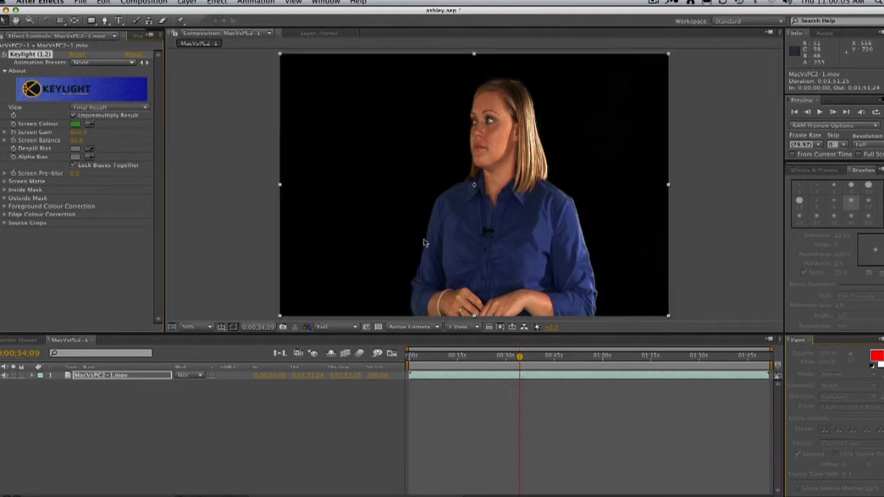
Step: Examine the keyed subject's edges and the removed backdrop up close and in the full frame
{"action": "scroll", "coordinate": [423, 255], "scroll_direction": "up", "scroll_amount": 2}
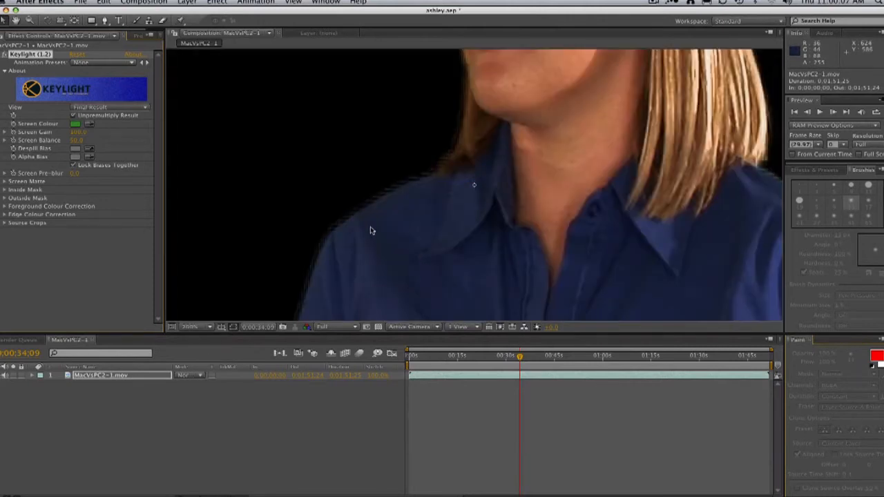
{"action": "scroll", "coordinate": [397, 233], "scroll_direction": "down", "scroll_amount": 2}
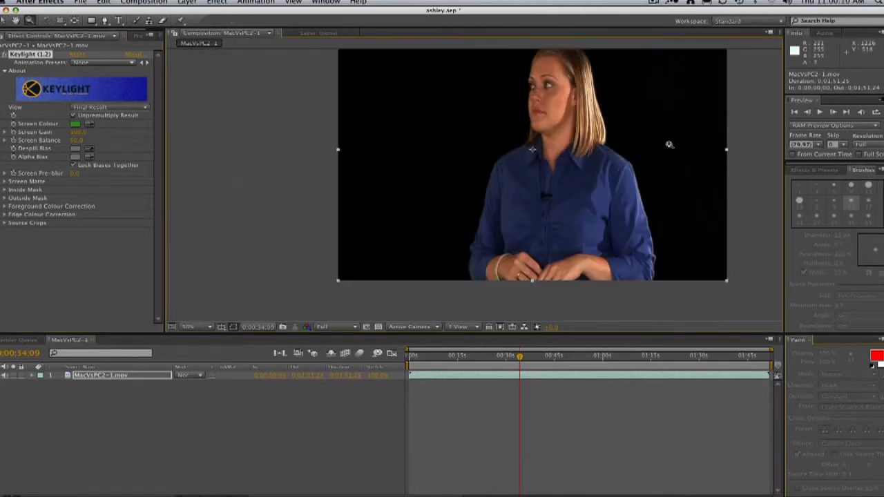
{"action": "left_click", "coordinate": [700, 205]}
{"action": "left_click", "coordinate": [456, 213], "text": "alt"}
{"action": "left_click", "coordinate": [457, 213], "text": "alt"}
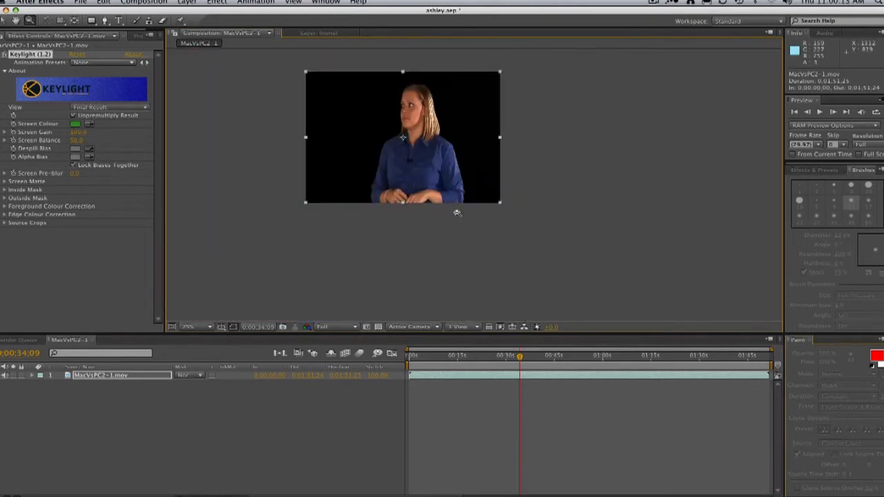
{"action": "left_click_drag", "start_coordinate": [347, 150], "coordinate": [415, 196]}
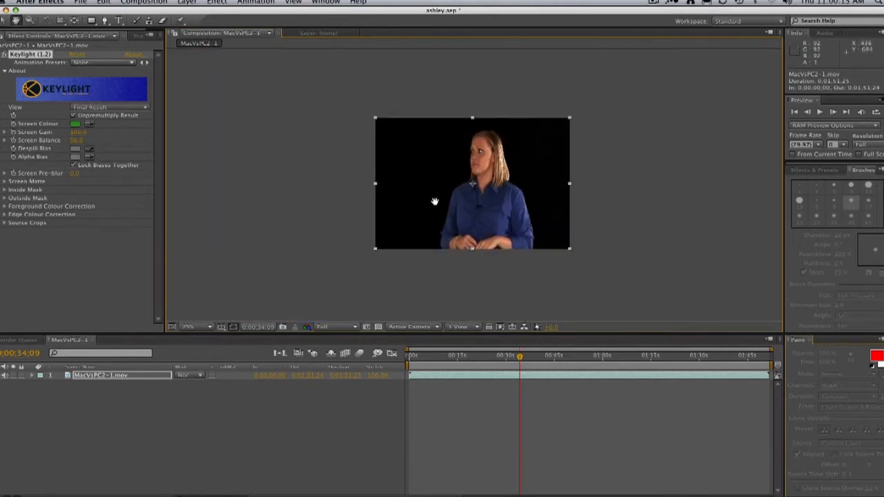
{"action": "key", "text": "z"}
{"action": "left_click", "coordinate": [438, 200]}
{"action": "key", "text": "h"}
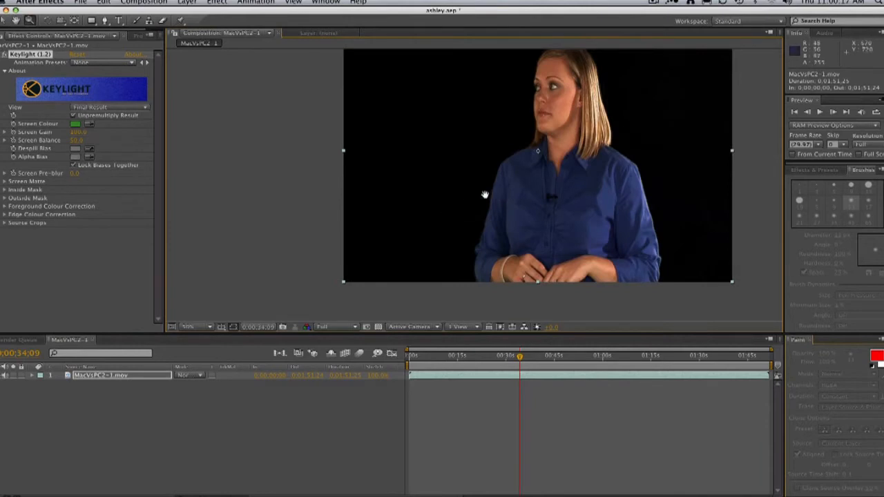
{"action": "left_click_drag", "start_coordinate": [485, 195], "coordinate": [428, 231]}
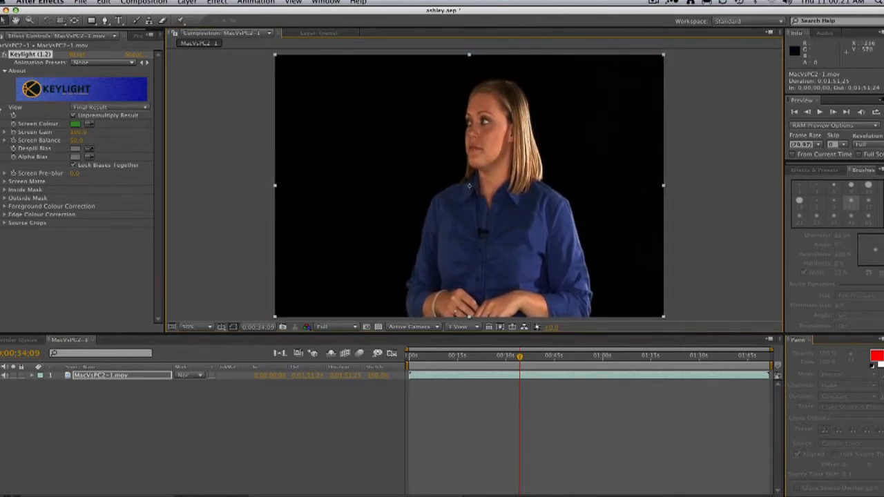
Step: Switch the Keylight view to Screen Matte and expand the Screen Matte settings
{"action": "left_click", "coordinate": [136, 108]}
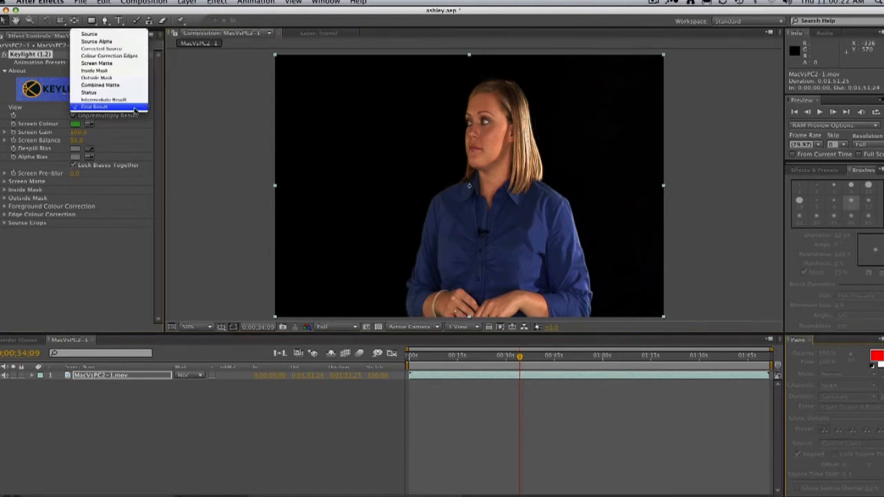
{"action": "left_click", "coordinate": [108, 63]}
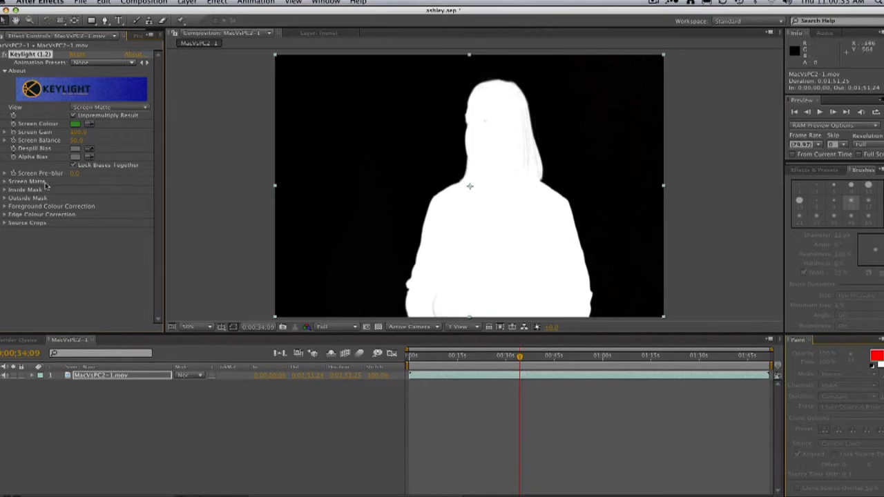
{"action": "left_click", "coordinate": [5, 182]}
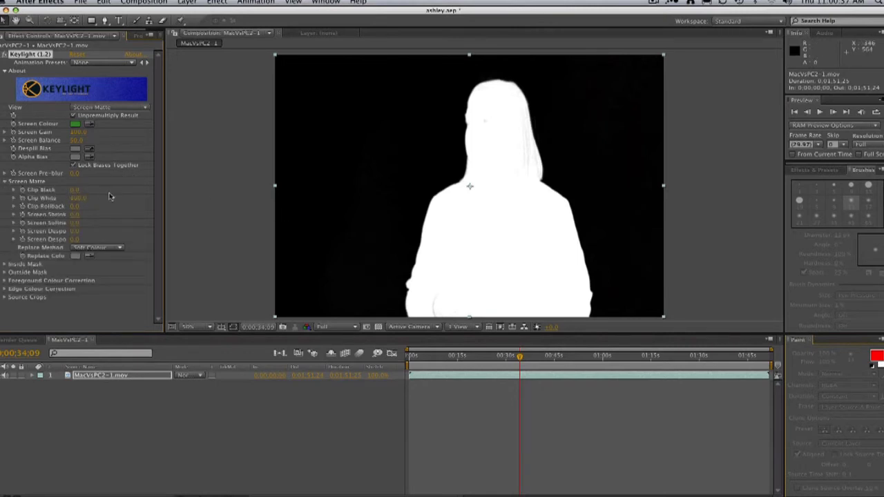
Step: Set the Screen Matte's Clip Black to 9 to clean up the grey areas in the backdrop
{"action": "left_click", "coordinate": [74, 190]}
{"action": "left_click", "coordinate": [108, 192]}
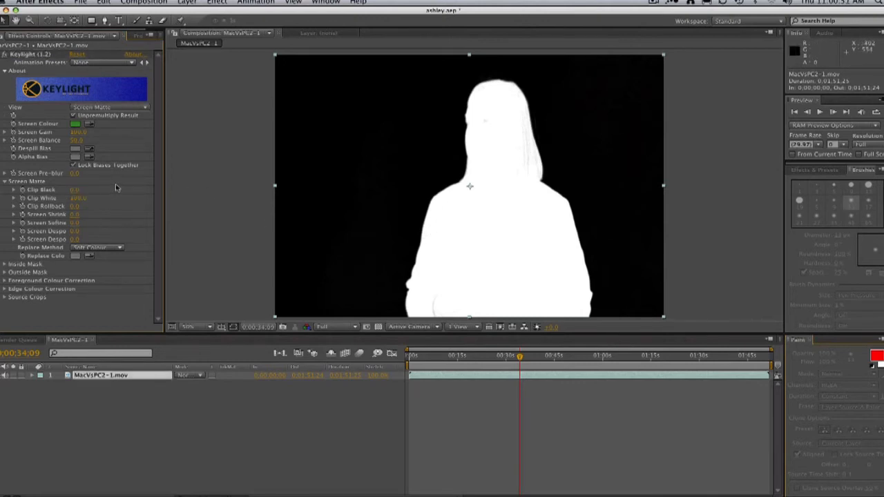
{"action": "left_click", "coordinate": [78, 190]}
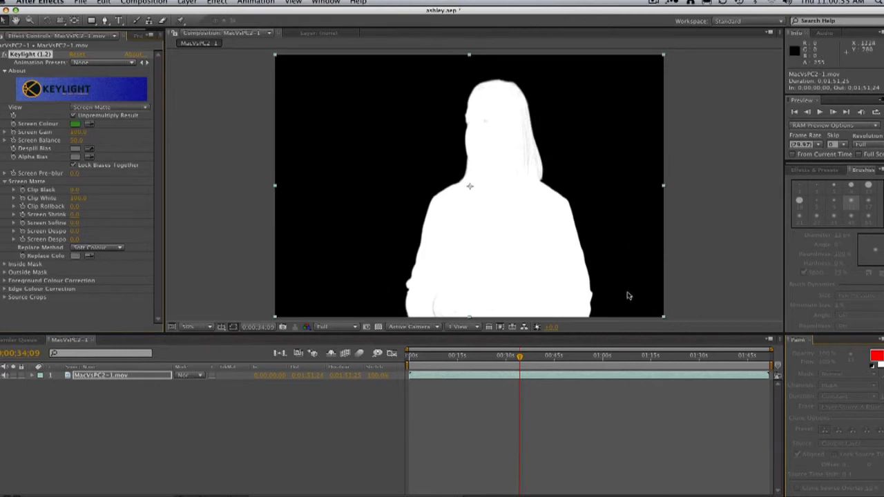
{"action": "left_click_drag", "start_coordinate": [77, 190], "coordinate": [137, 182]}
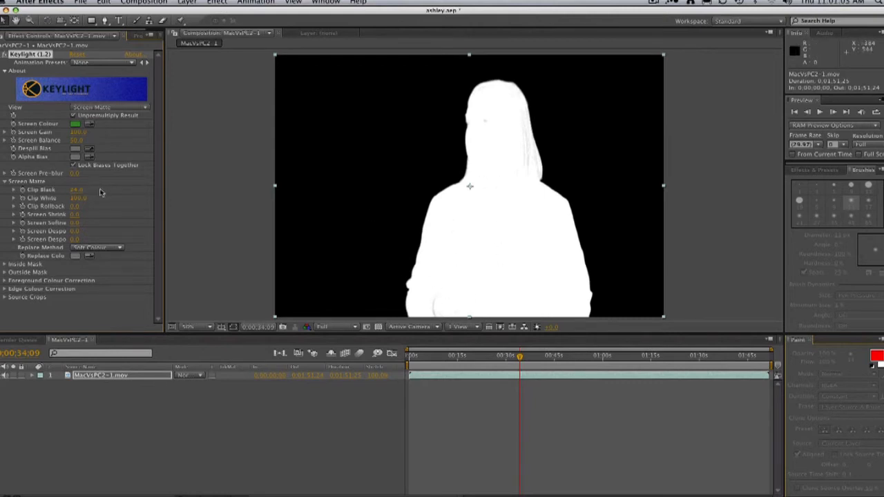
{"action": "left_click", "coordinate": [78, 191]}
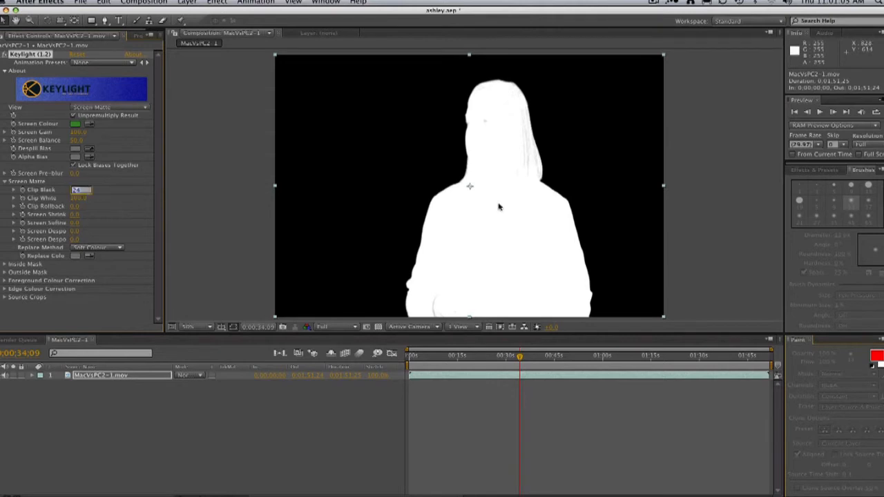
{"action": "left_click", "coordinate": [207, 183]}
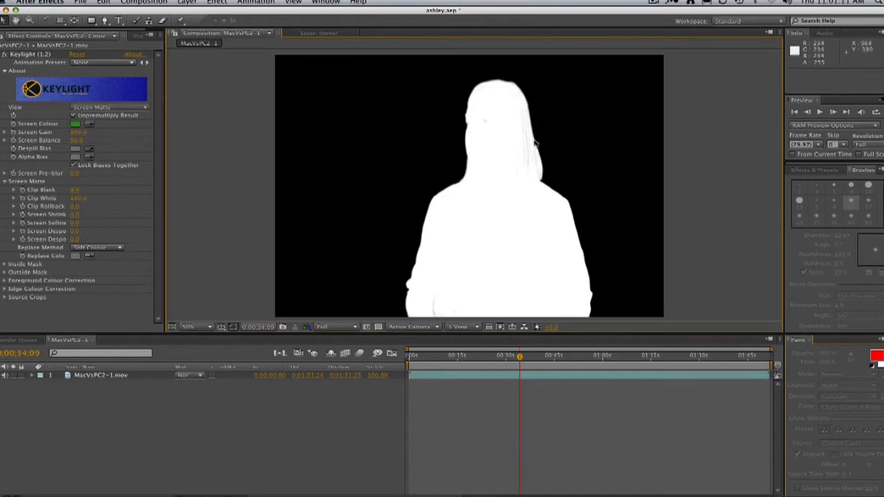
Step: Set the Screen Matte's Clip White to 91 to make the subject's matte solid white
{"action": "left_click", "coordinate": [81, 198]}
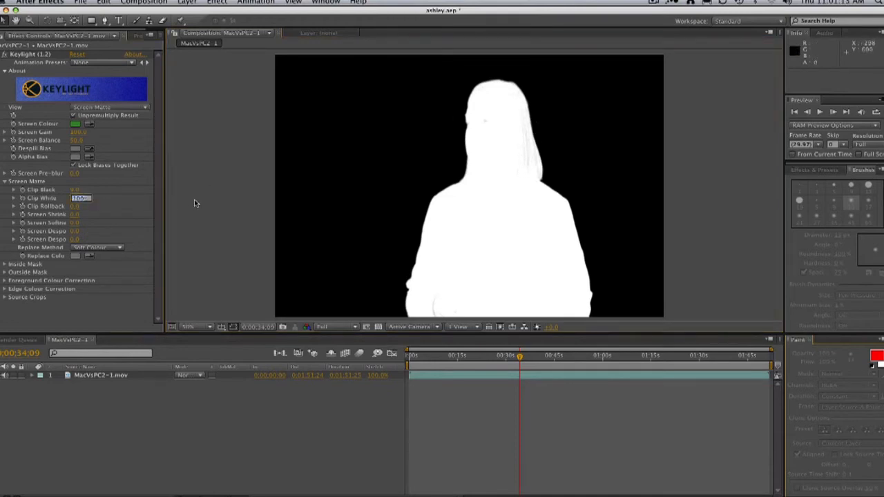
{"action": "type", "text": "91"}
{"action": "key", "text": "Return"}
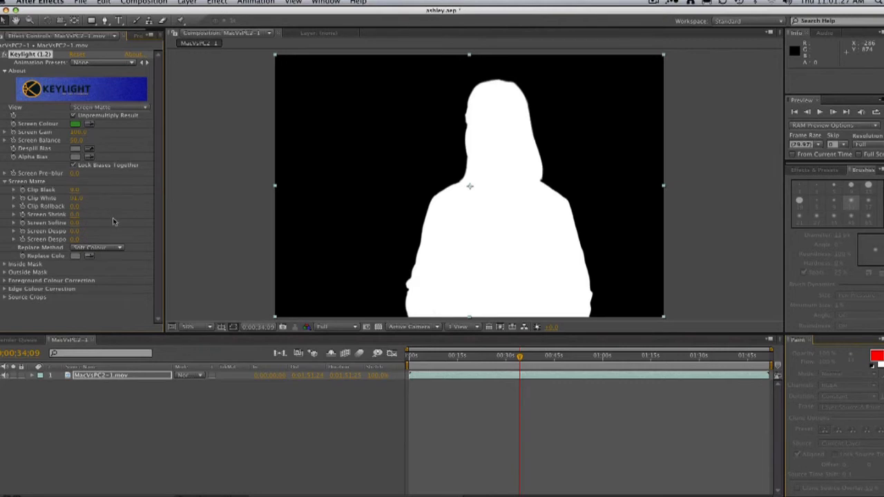
Step: Switch the Keylight view back to Final Result and inspect the edge of the subject's sleeve up close
{"action": "left_click", "coordinate": [89, 113]}
{"action": "left_click", "coordinate": [97, 151]}
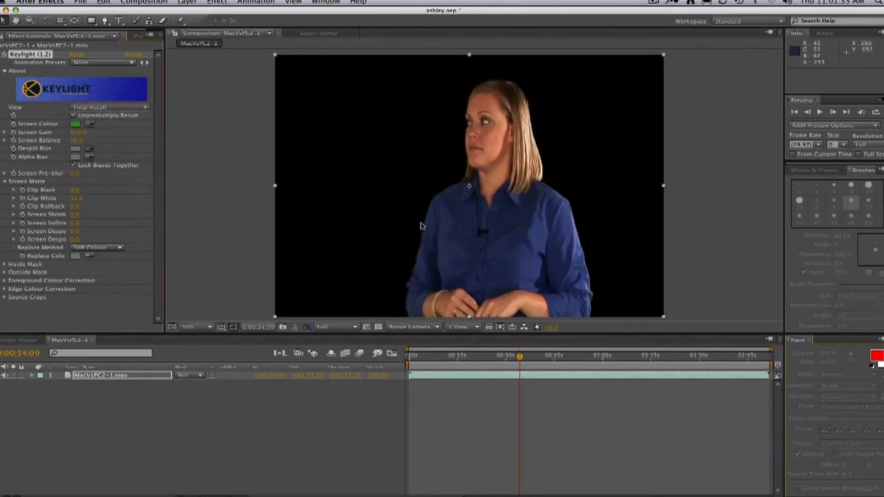
{"action": "key", "text": "z"}
{"action": "left_click_drag", "start_coordinate": [380, 238], "coordinate": [475, 277]}
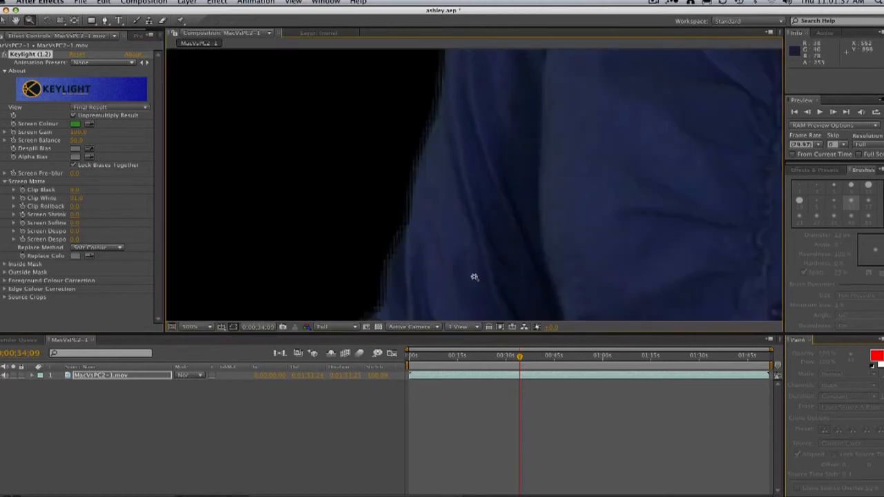
Step: Apply the Simple Choker matte effect to the MacVsPC2-1.mov layer
{"action": "left_click", "coordinate": [435, 177], "text": "alt"}
{"action": "left_click", "coordinate": [436, 178], "text": "alt"}
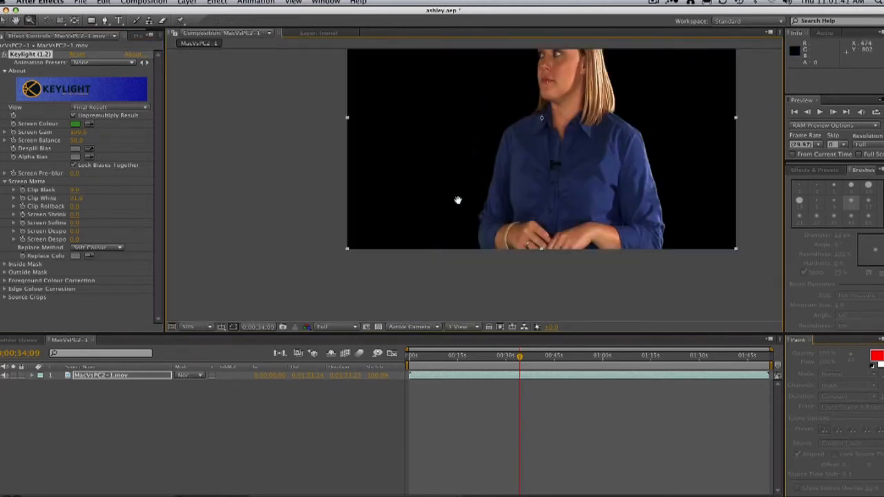
{"action": "left_click_drag", "start_coordinate": [457, 200], "coordinate": [360, 253]}
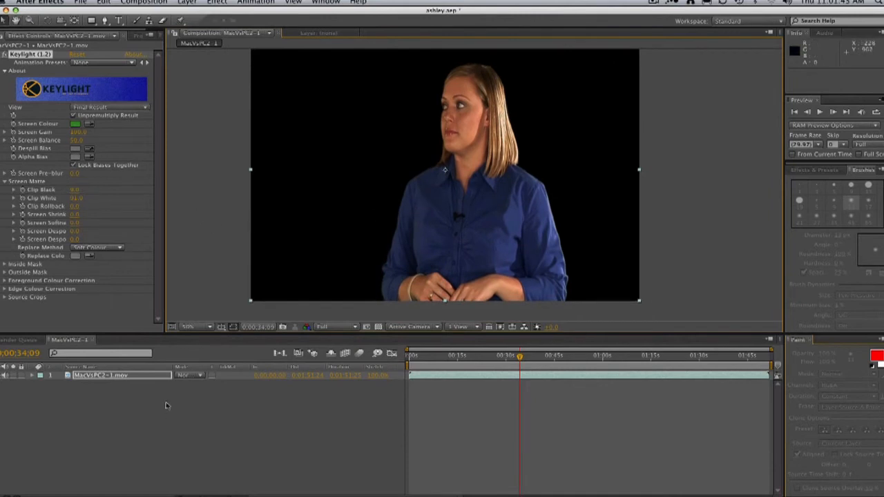
{"action": "left_click", "coordinate": [136, 379]}
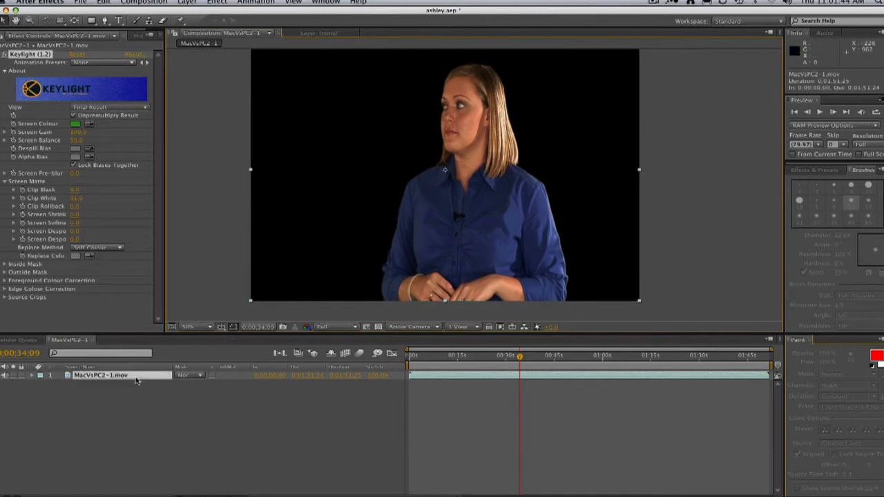
{"action": "left_click", "coordinate": [217, 2]}
{"action": "mouse_move", "coordinate": [236, 130]}
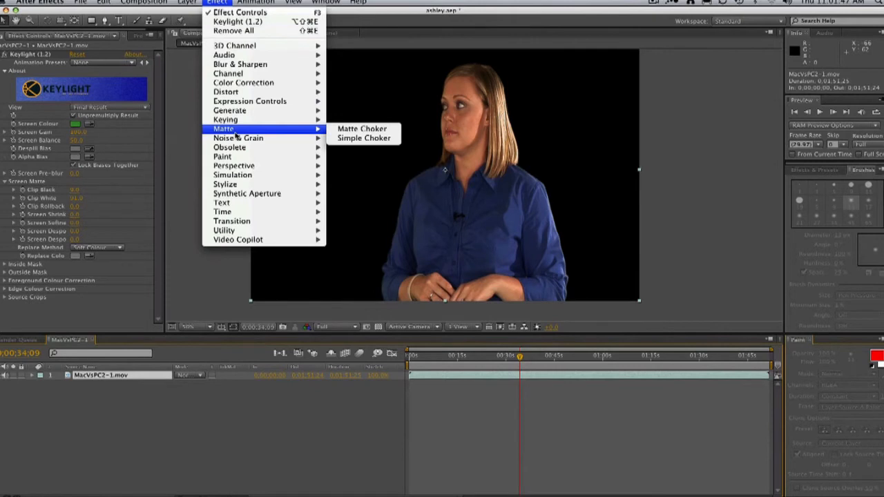
{"action": "left_click", "coordinate": [362, 139]}
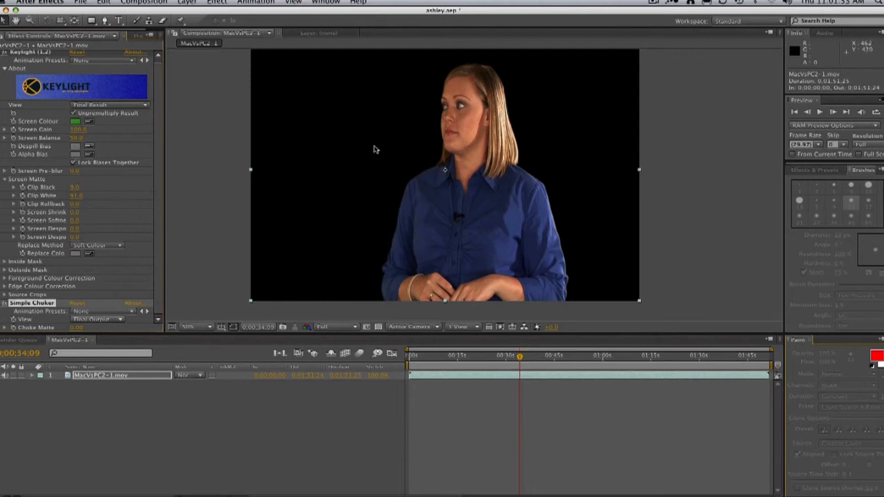
Step: Set the Simple Choker's Choke Matte to 1 to tighten the matte edge, checking it up close on the sleeve
{"action": "key", "text": "z"}
{"action": "left_click", "coordinate": [376, 231]}
{"action": "left_click", "coordinate": [525, 232]}
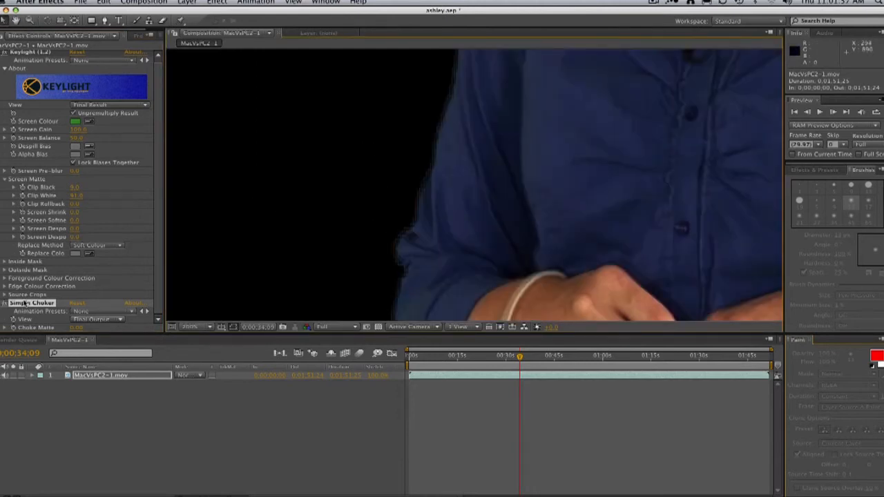
{"action": "left_click", "coordinate": [76, 329]}
{"action": "type", "text": ".4"}
{"action": "key", "text": "Return"}
{"action": "left_click", "coordinate": [78, 328]}
{"action": "type", "text": "1"}
{"action": "key", "text": "Return"}
Step: Try another Choke Matte value in Simple Choker with the whole subject in view, finishing with the layer deselected
{"action": "key", "text": "z"}
{"action": "left_click", "coordinate": [442, 206], "text": "alt"}
{"action": "left_click", "coordinate": [555, 169], "text": "alt"}
{"action": "key", "text": "h"}
{"action": "left_click_drag", "start_coordinate": [545, 139], "coordinate": [486, 222]}
{"action": "key", "text": "v"}
{"action": "left_click", "coordinate": [78, 328]}
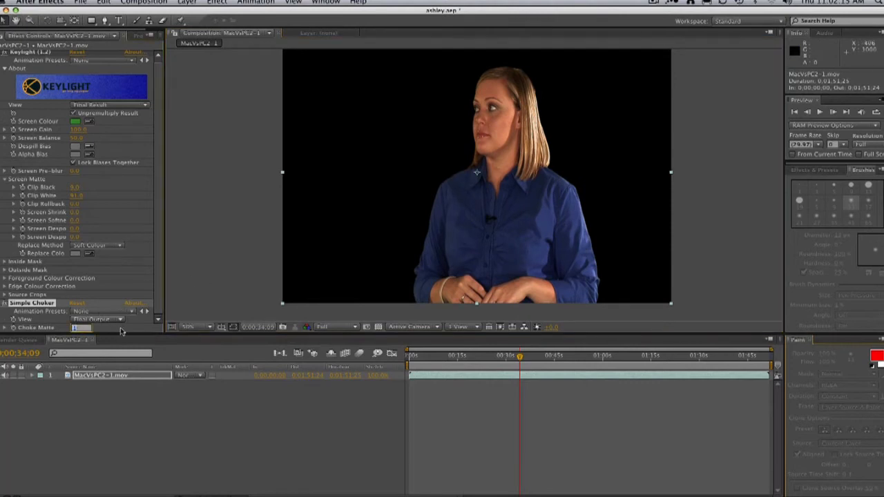
{"action": "type", "text": "6"}
{"action": "key", "text": "Return"}
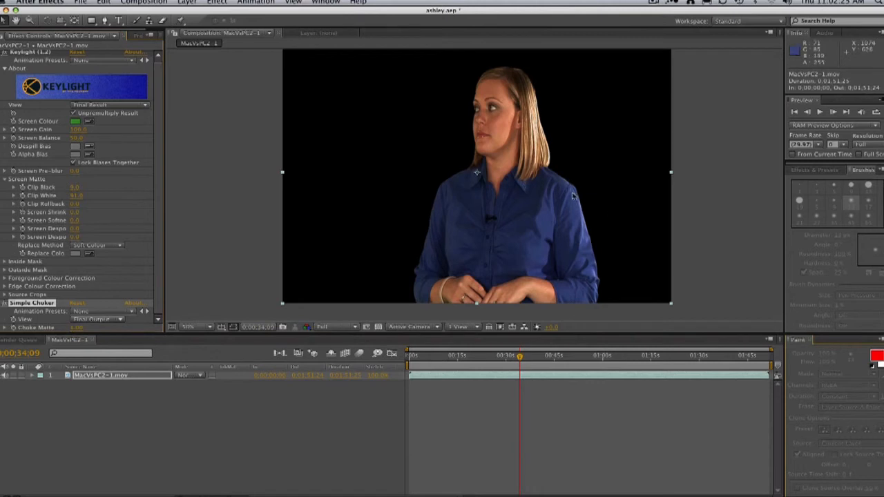
{"action": "left_click", "coordinate": [197, 405]}
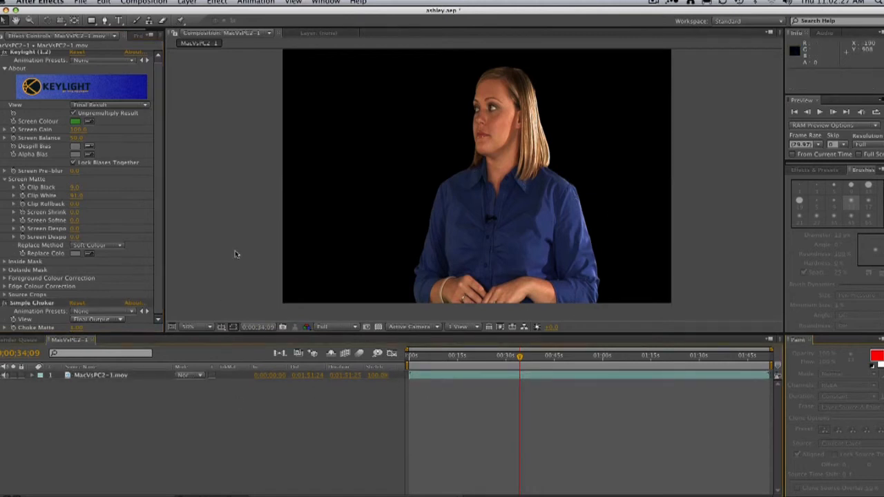
Step: Try a Keylight Screen Pre-blur of 2 while examining the jagged edge of the subject's shoulder
{"action": "key", "text": "z"}
{"action": "left_click_drag", "start_coordinate": [427, 160], "coordinate": [525, 197]}
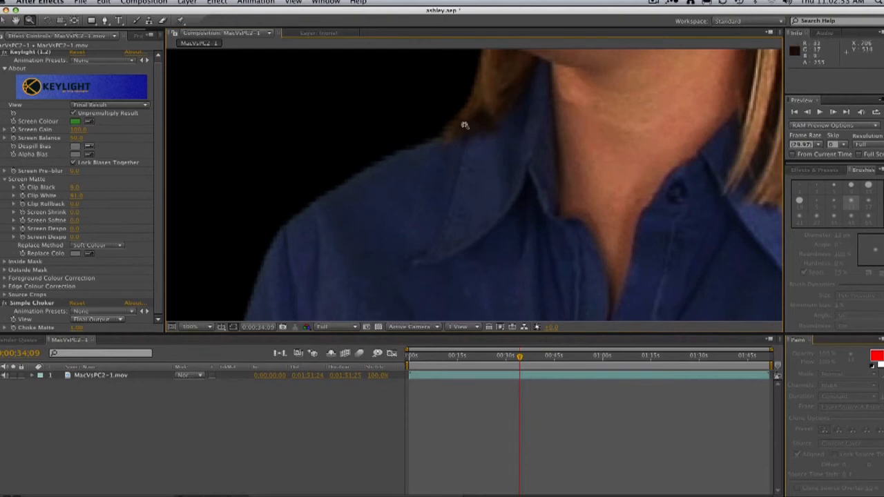
{"action": "left_click", "coordinate": [394, 218], "text": "alt"}
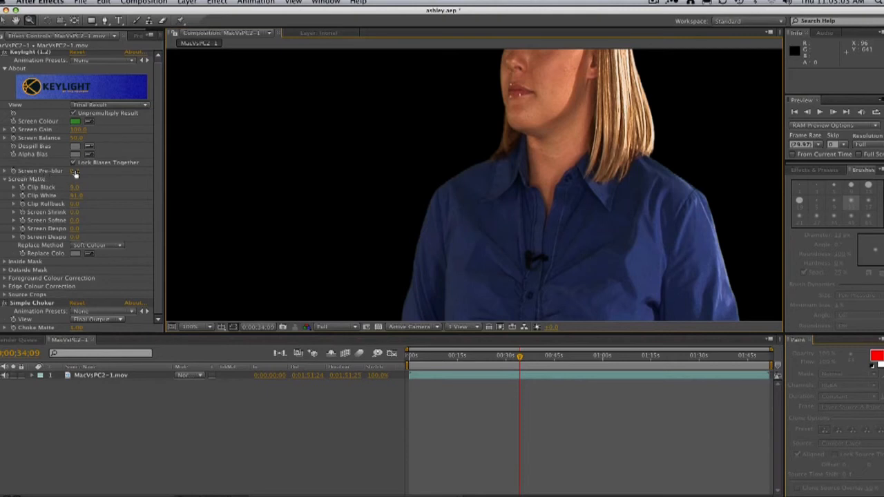
{"action": "left_click", "coordinate": [461, 171]}
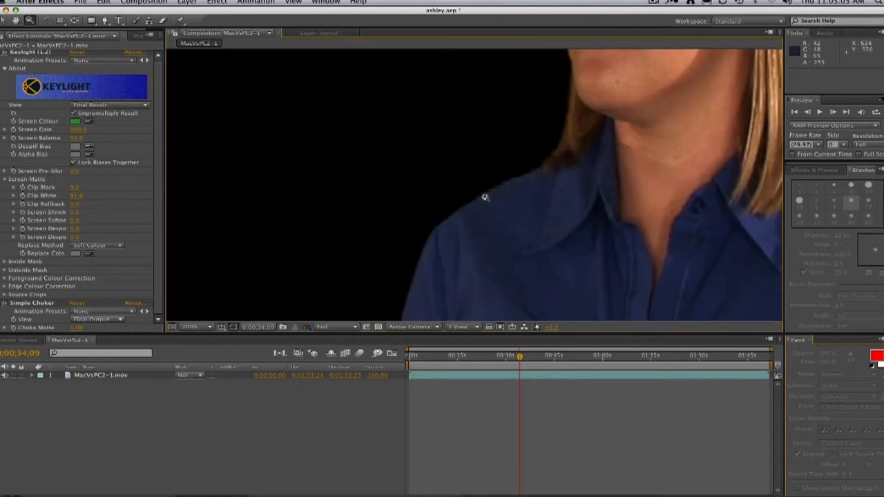
{"action": "left_click", "coordinate": [484, 197]}
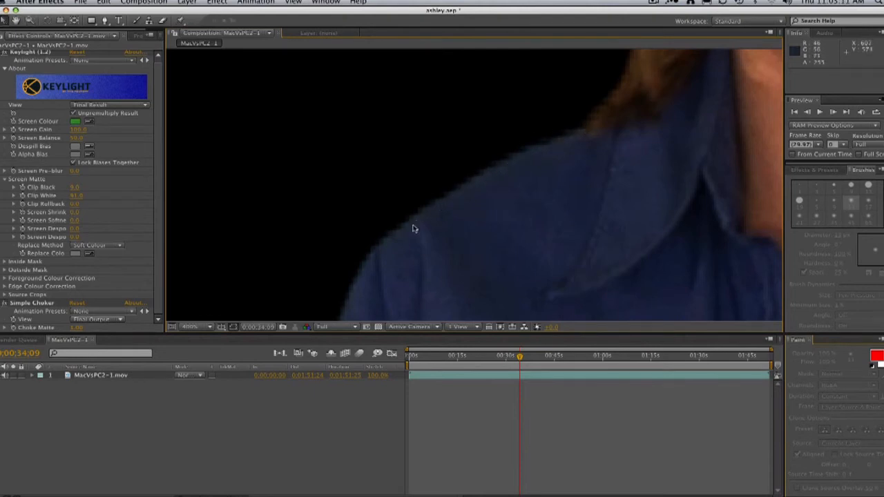
{"action": "left_click", "coordinate": [74, 172]}
{"action": "left_click", "coordinate": [659, 152]}
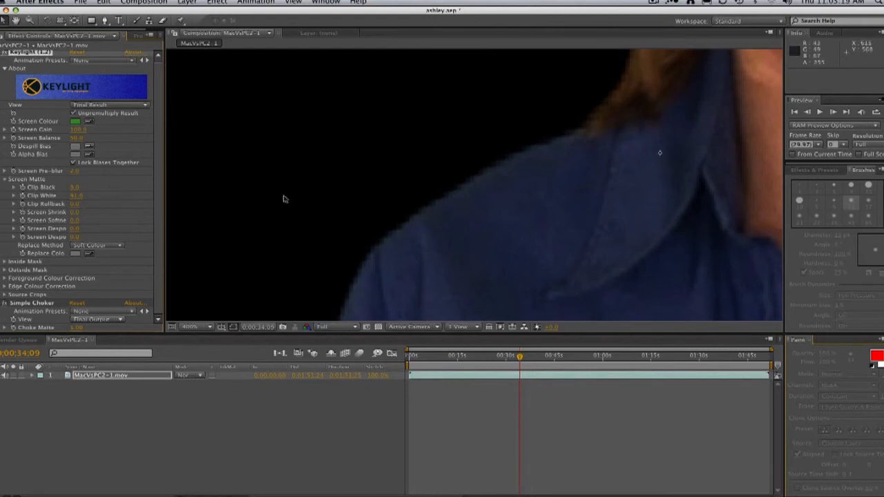
Step: Try stronger Screen Pre-blur values, starting with 4, and judge the matte edge on the whole subject
{"action": "left_click", "coordinate": [74, 172]}
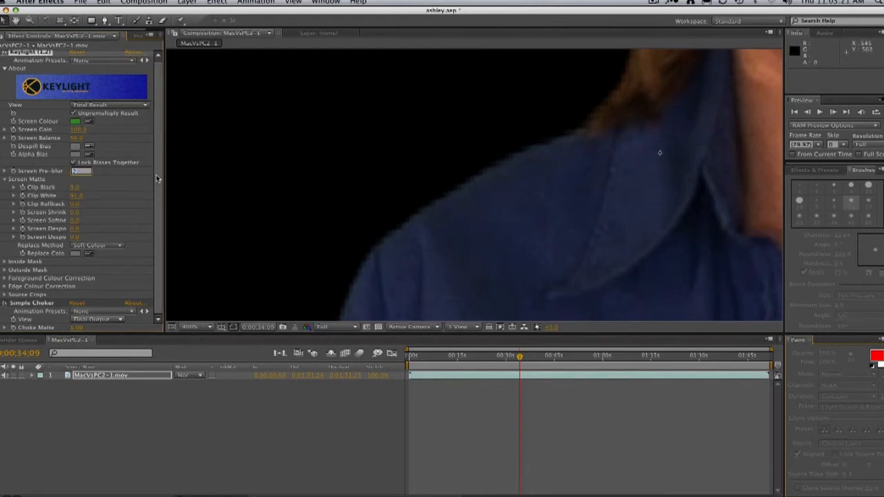
{"action": "type", "text": "0"}
{"action": "key", "text": "Return"}
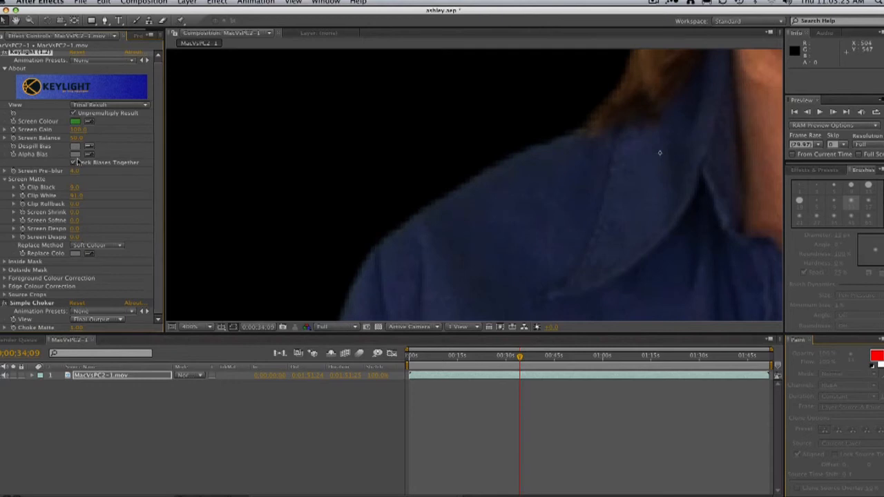
{"action": "left_click", "coordinate": [72, 172]}
{"action": "type", "text": "0"}
{"action": "key", "text": "Return"}
{"action": "key", "text": "z"}
{"action": "left_click", "coordinate": [401, 188], "text": "alt"}
{"action": "left_click", "coordinate": [400, 188], "text": "alt"}
{"action": "left_click", "coordinate": [362, 198], "text": "alt"}
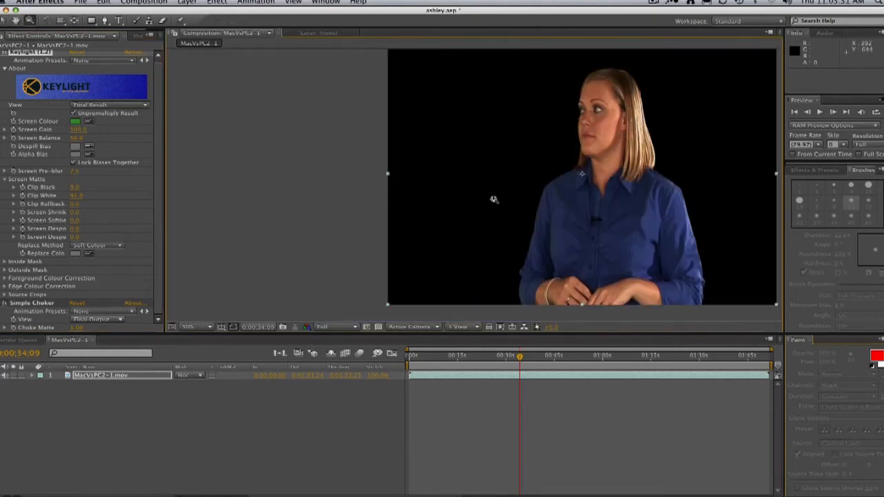
Step: Fine-tune Keylight's Screen Pre-blur to smooth the matte edge, comparing values on the subject's shoulder
{"action": "left_click", "coordinate": [76, 171]}
{"action": "type", "text": "6"}
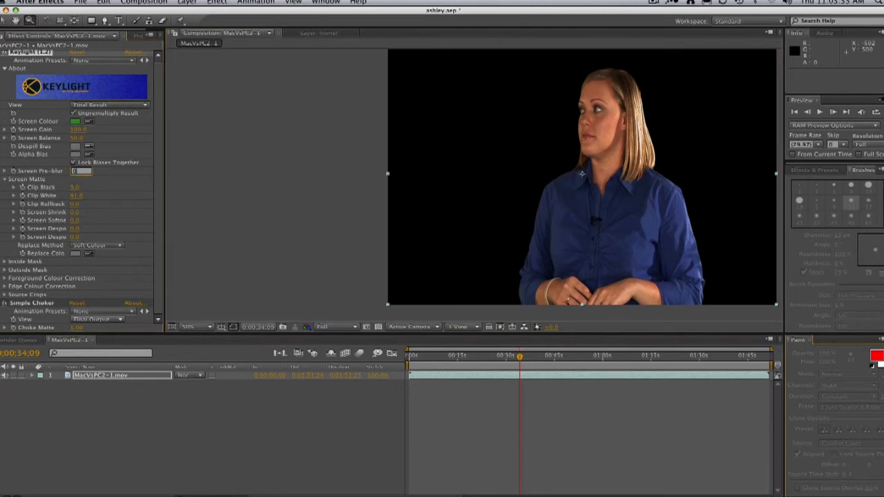
{"action": "key", "text": "Return"}
{"action": "key", "text": "comma"}
{"action": "key", "text": "period"}
{"action": "key", "text": "period"}
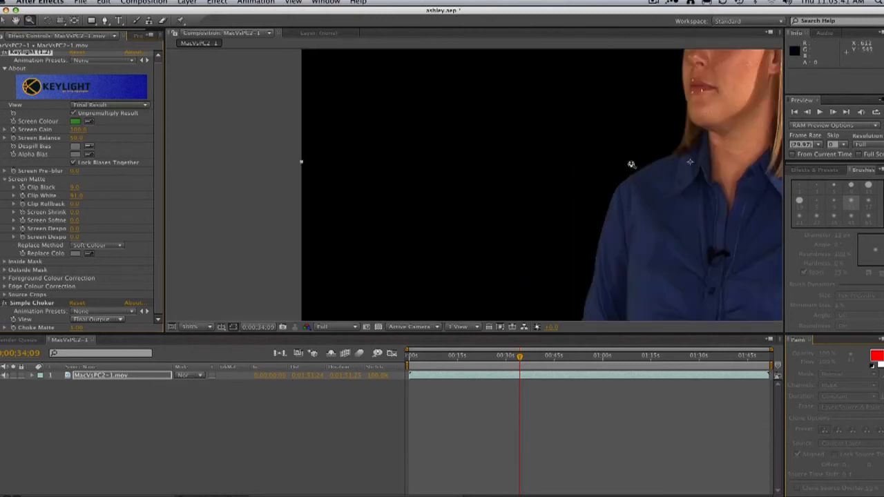
{"action": "left_click", "coordinate": [75, 171]}
{"action": "type", "text": "5"}
{"action": "key", "text": "Return"}
Step: Show the transparency grid behind the whole keyed subject and deselect the layer
{"action": "key", "text": "comma"}
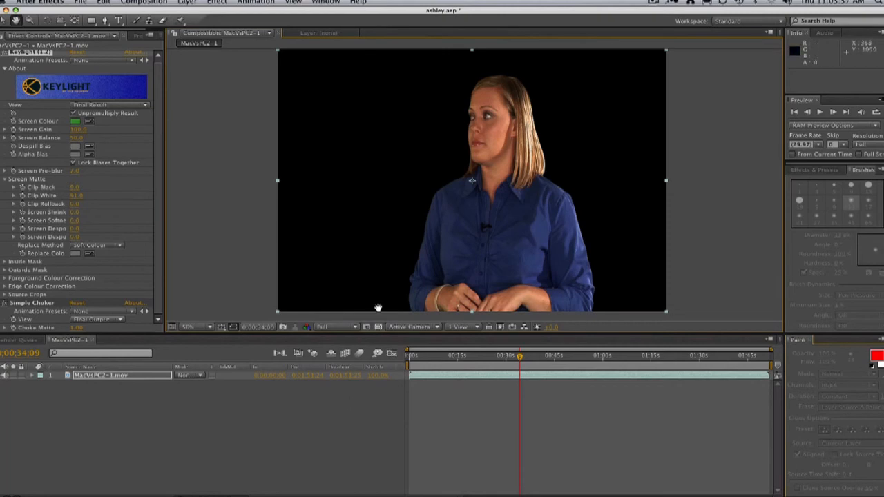
{"action": "left_click", "coordinate": [379, 327]}
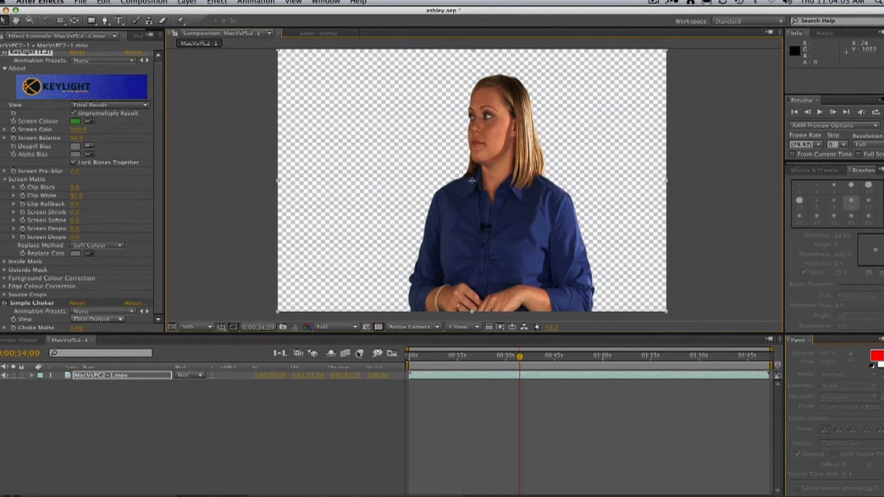
{"action": "left_click", "coordinate": [442, 426]}
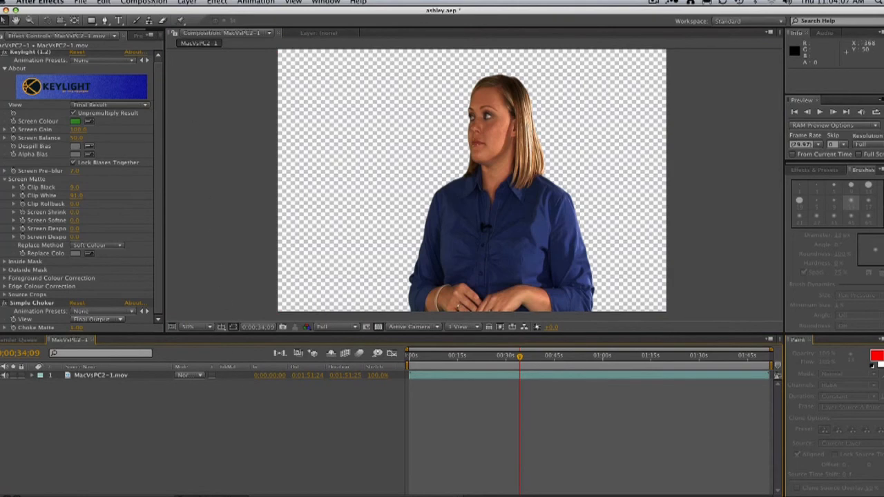
Step: Add the composition to the render queue and accept render settings of Best quality, Full resolution and the comp's frame rate
{"action": "left_click", "coordinate": [143, 2]}
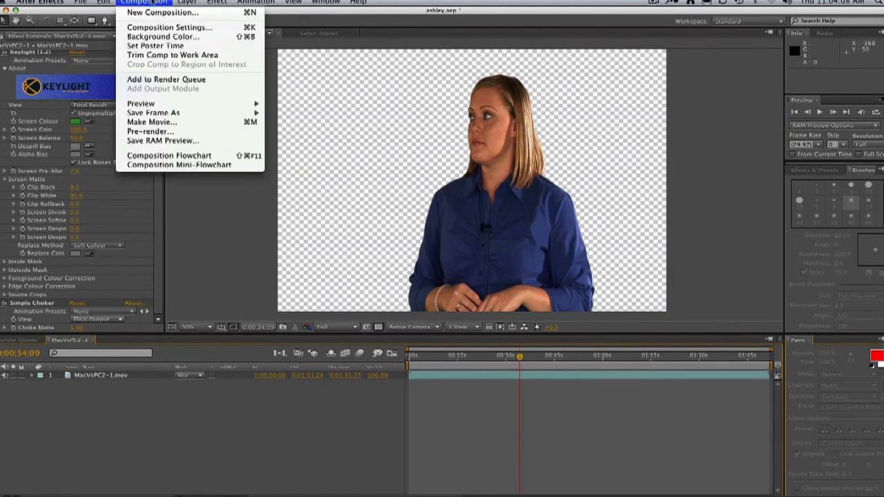
{"action": "left_click", "coordinate": [183, 79]}
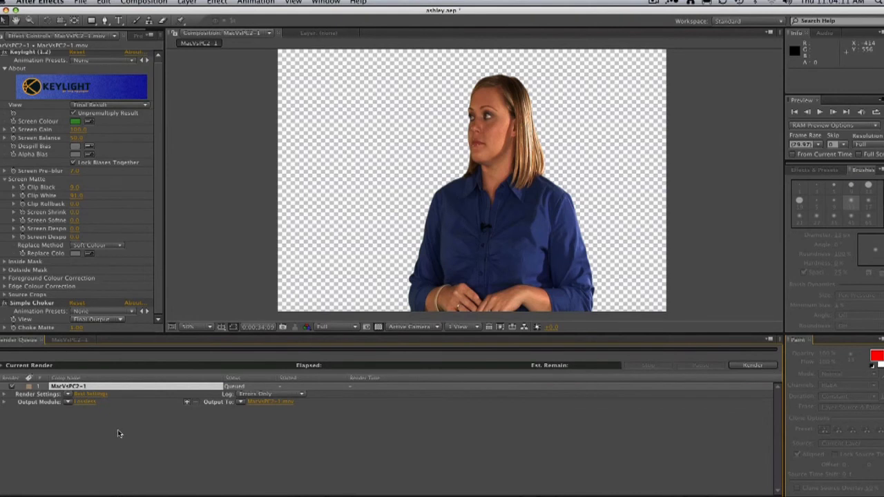
{"action": "left_click", "coordinate": [88, 395]}
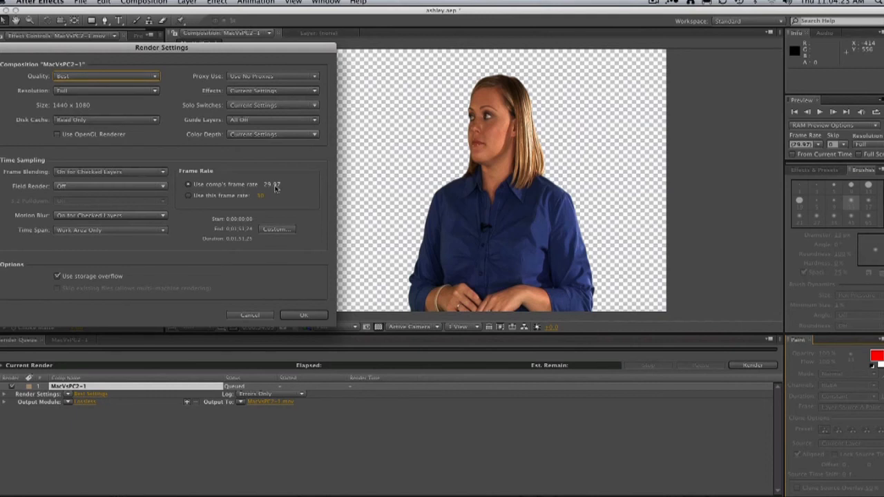
{"action": "left_click", "coordinate": [299, 315]}
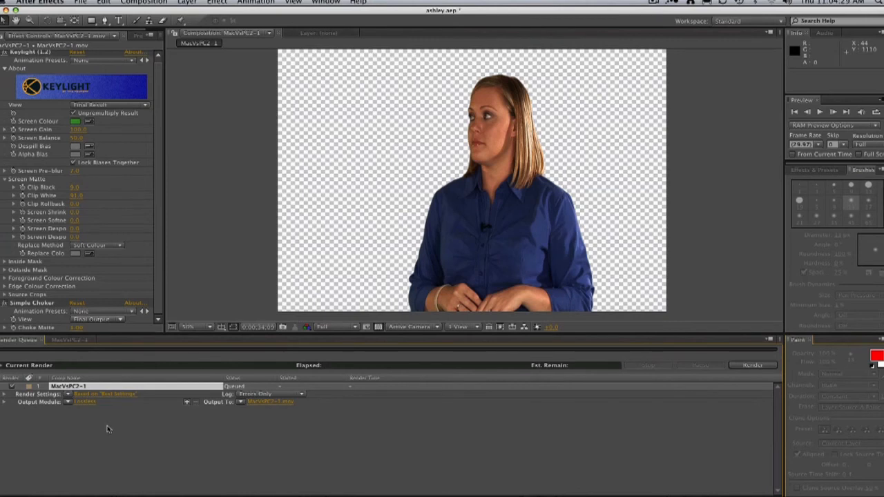
Step: Configure the QuickTime output module to include audio and output RGB + Alpha channels
{"action": "left_click", "coordinate": [83, 402]}
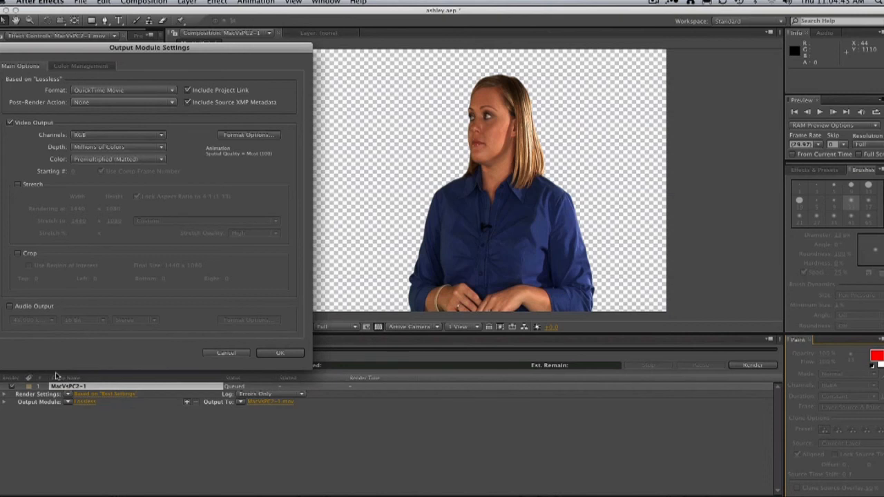
{"action": "left_click", "coordinate": [9, 307]}
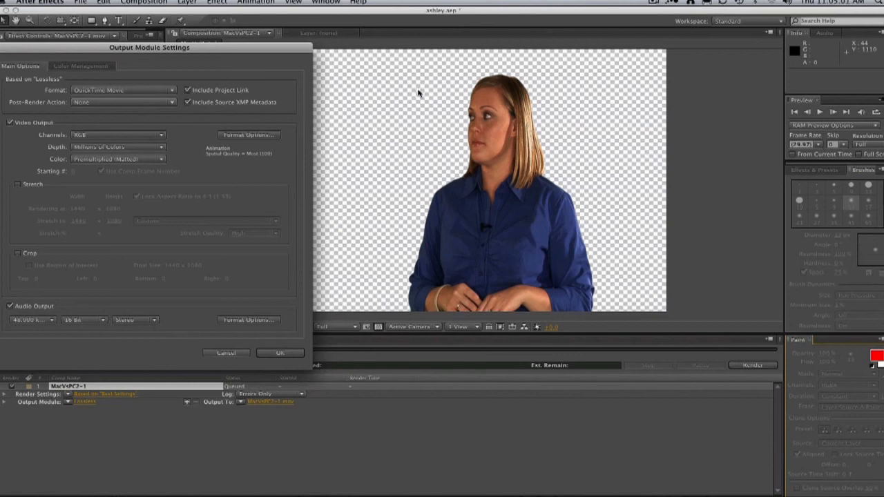
{"action": "left_click", "coordinate": [100, 136]}
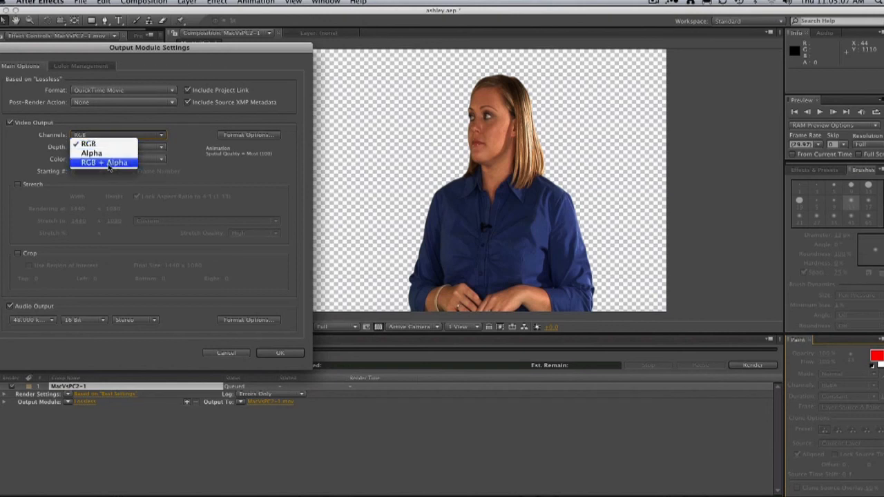
{"action": "left_click", "coordinate": [107, 163]}
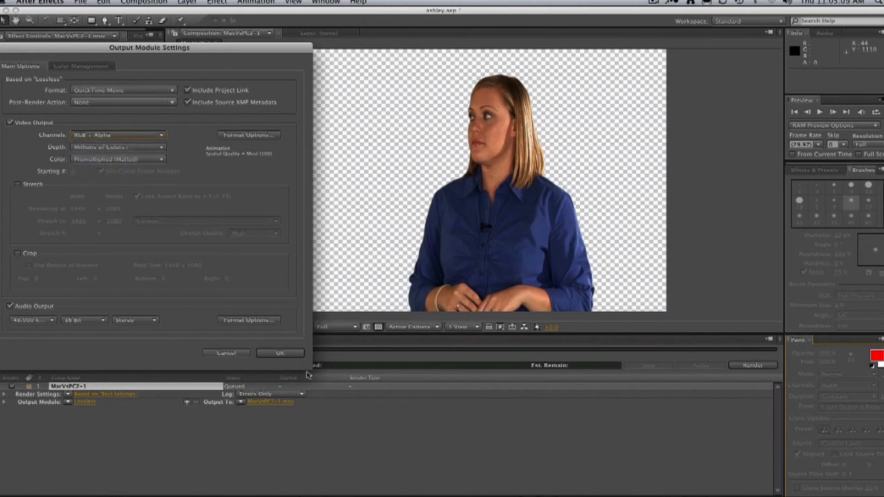
{"action": "left_click", "coordinate": [281, 353]}
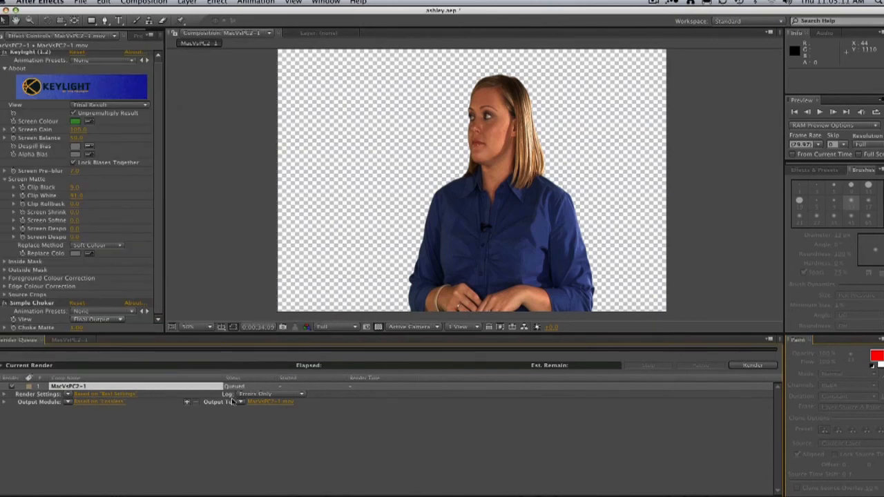
Step: Name the output movie ashley.mov in the AE folder and start the render
{"action": "left_click", "coordinate": [268, 406]}
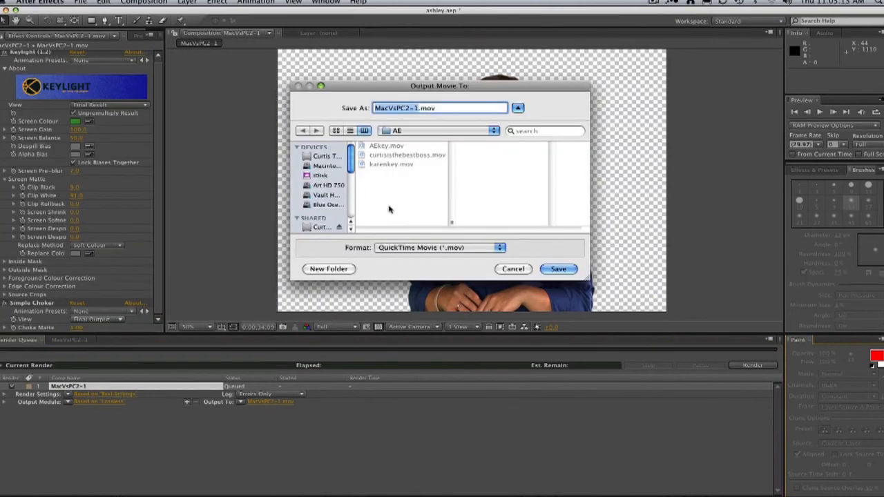
{"action": "type", "text": "ashley"}
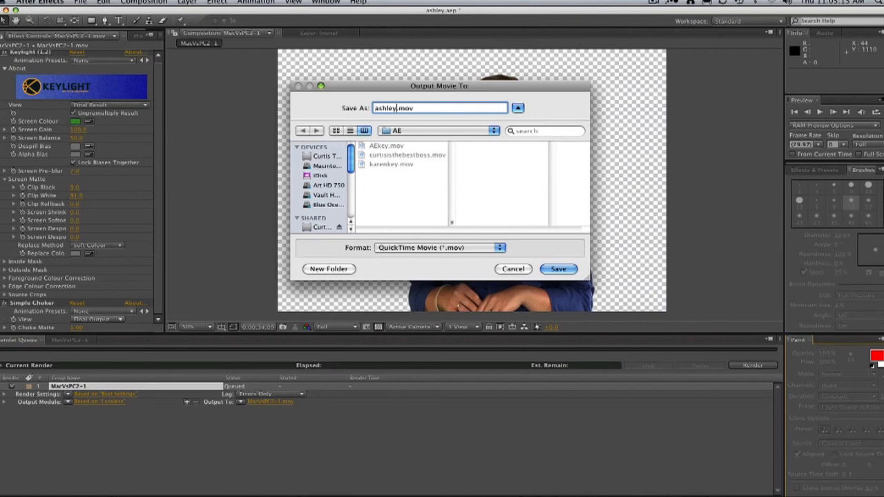
{"action": "left_click", "coordinate": [551, 269]}
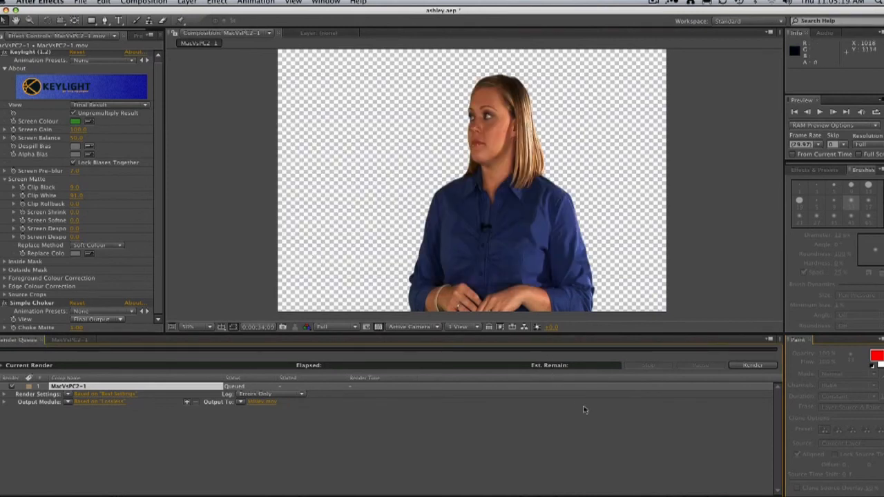
{"action": "left_click", "coordinate": [741, 366]}
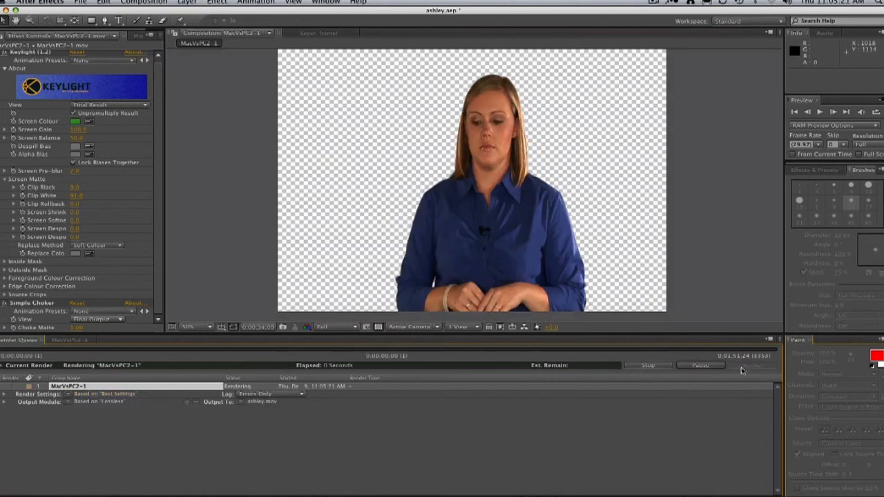